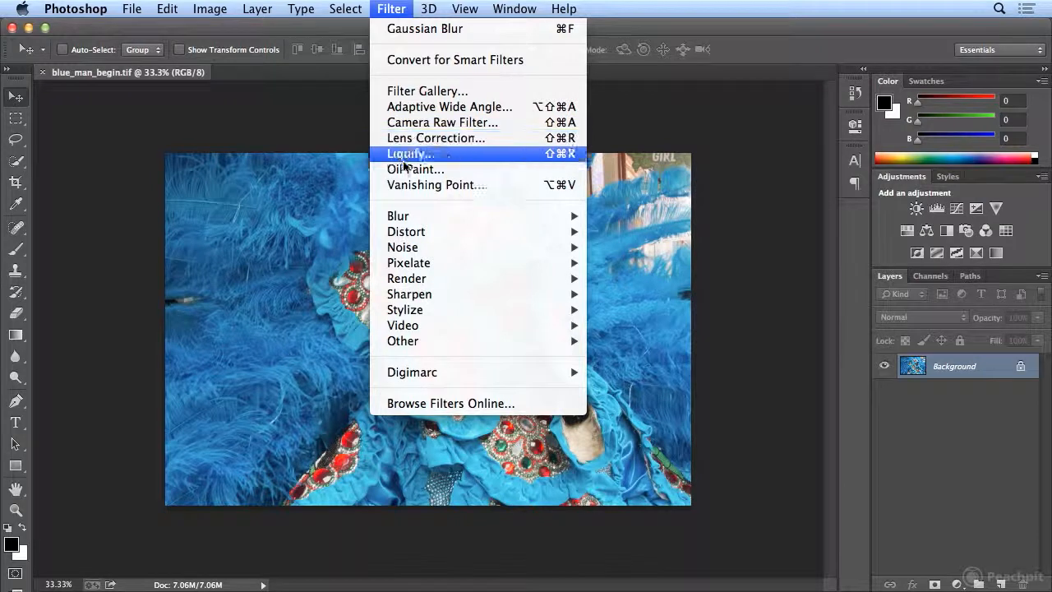
mouse_move(401, 231)
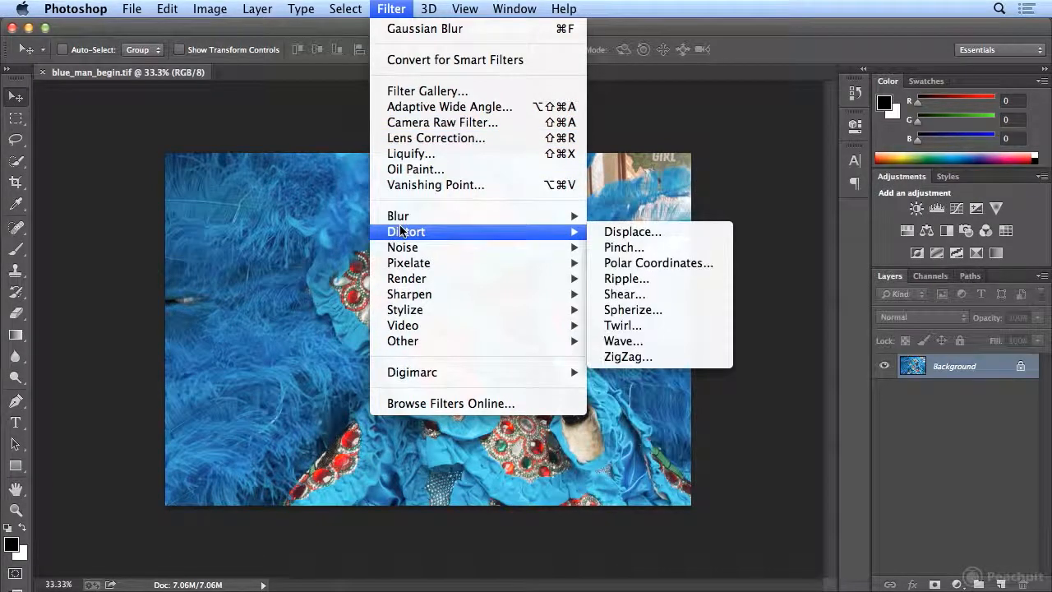
mouse_move(401, 249)
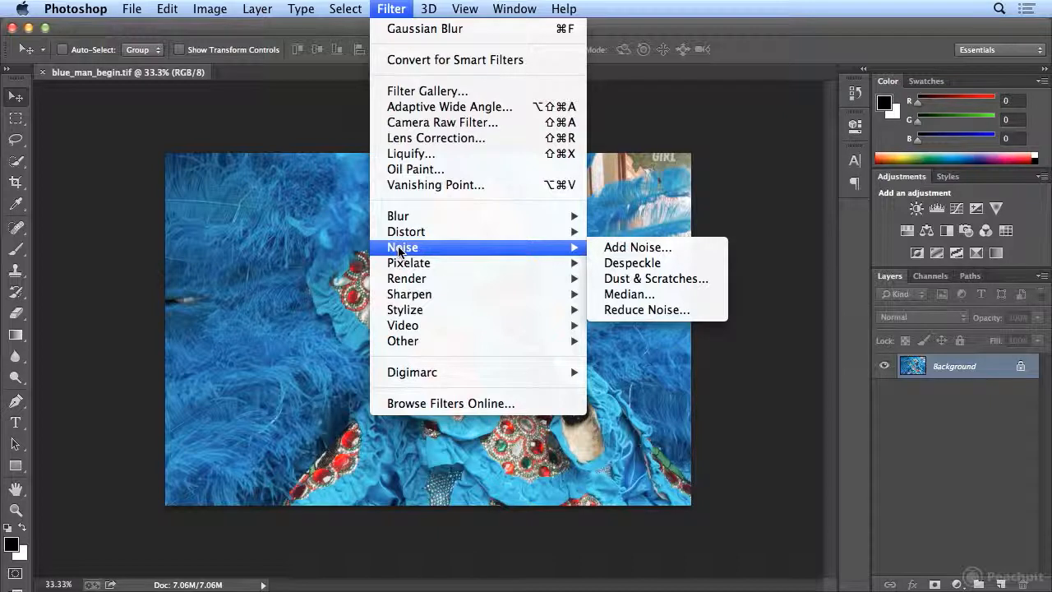
left_click(386, 8)
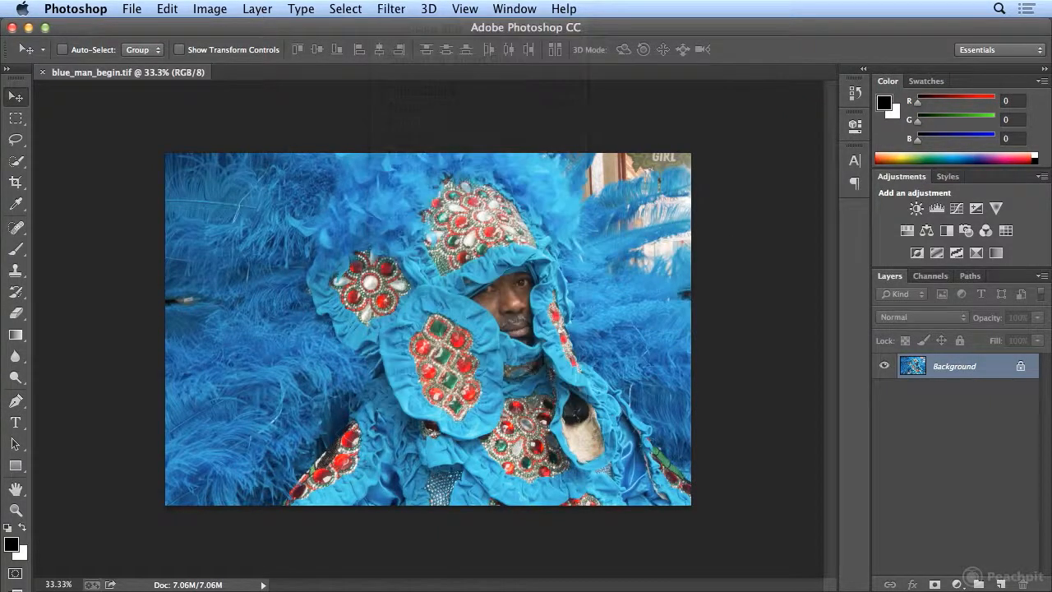
left_click(387, 6)
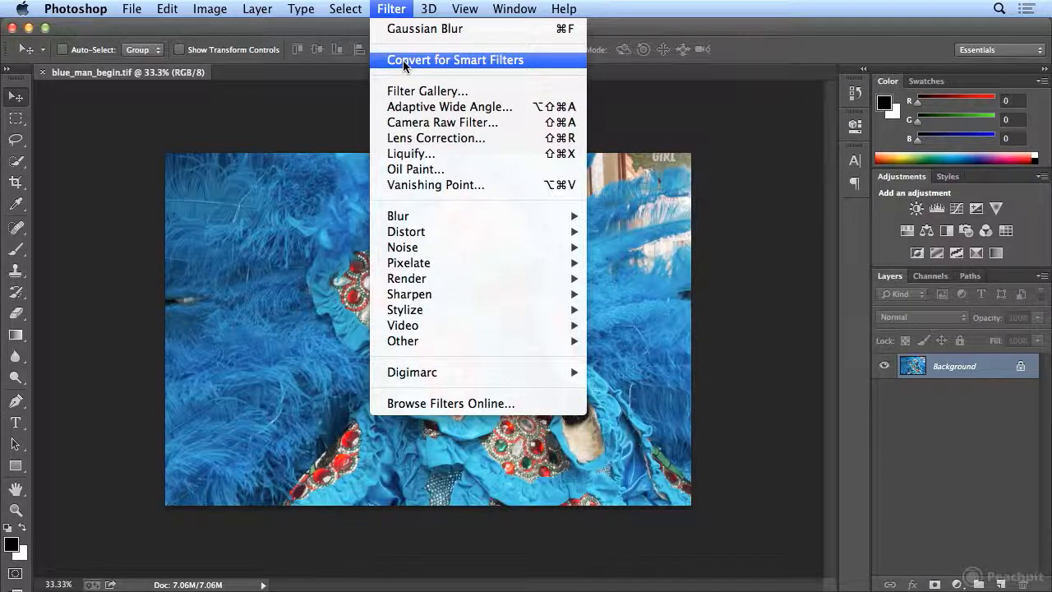
left_click(367, 82)
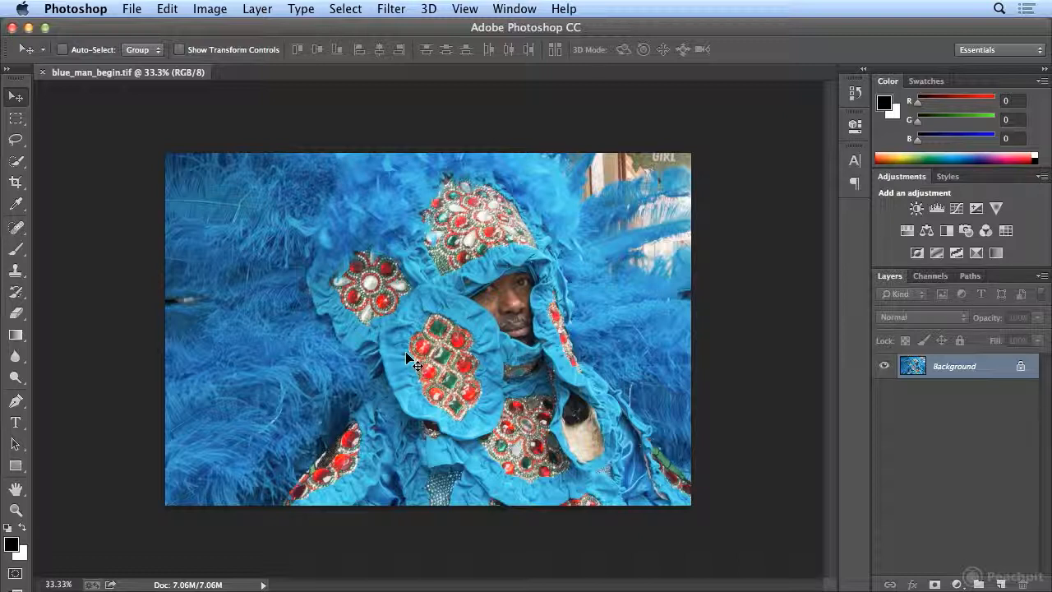
left_click(210, 8)
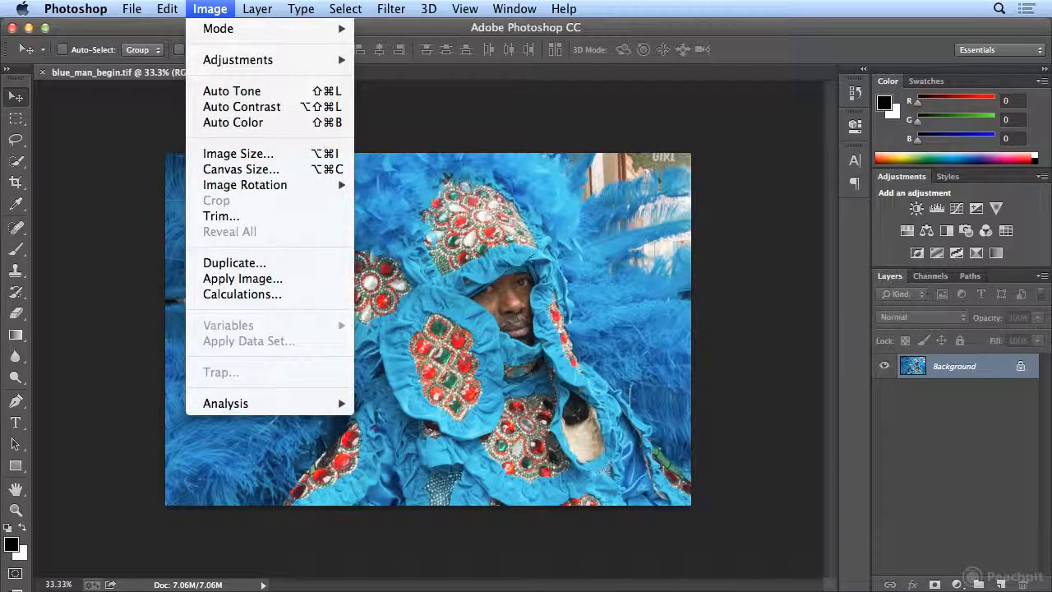
mouse_move(206, 62)
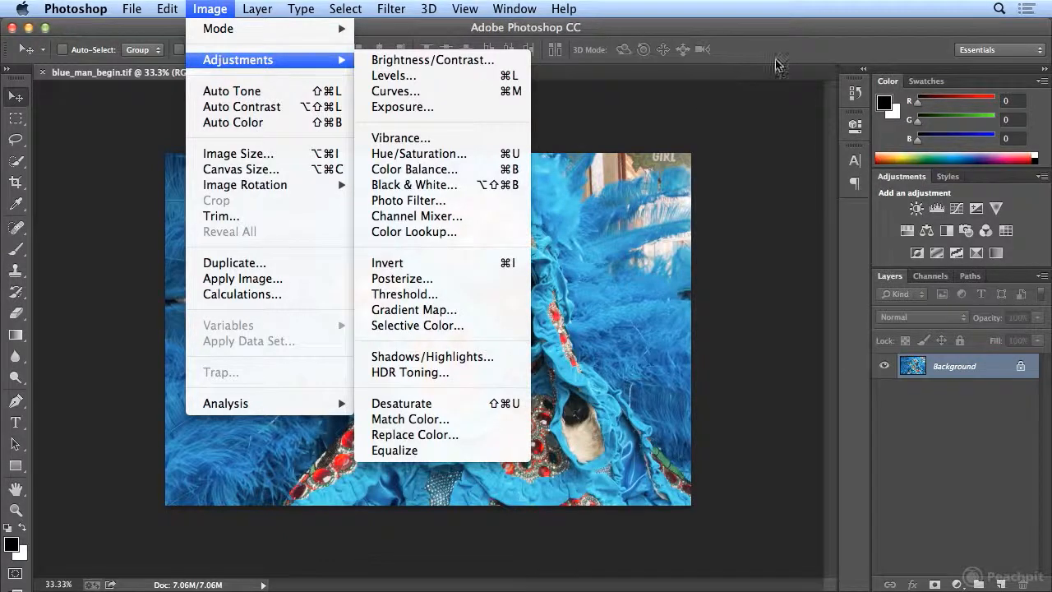
left_click(813, 21)
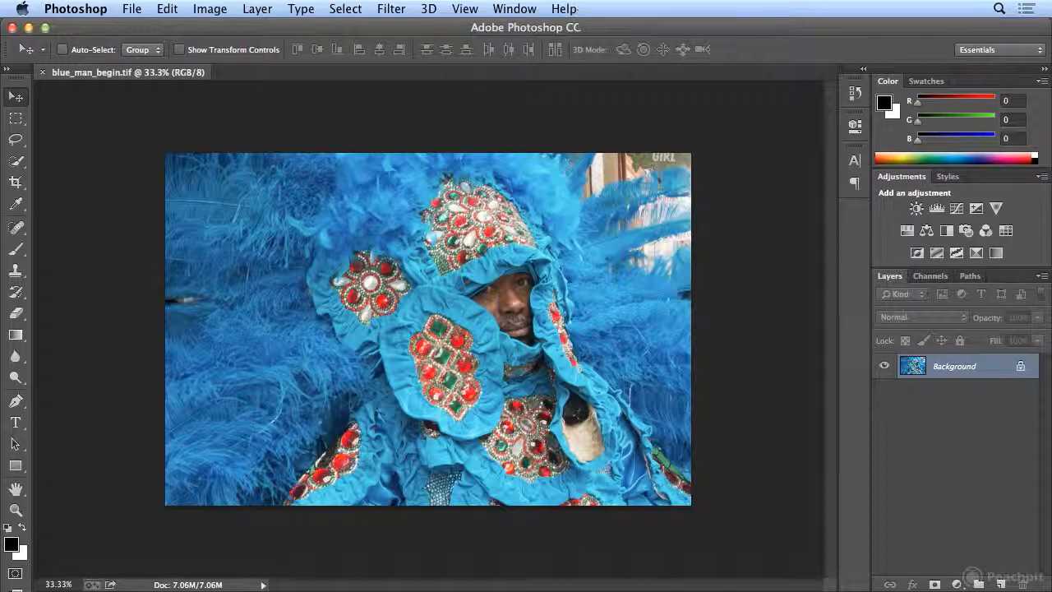
Convert the Background layer for Smart Filters and rename the resulting layer to "blue man"
left_click(391, 8)
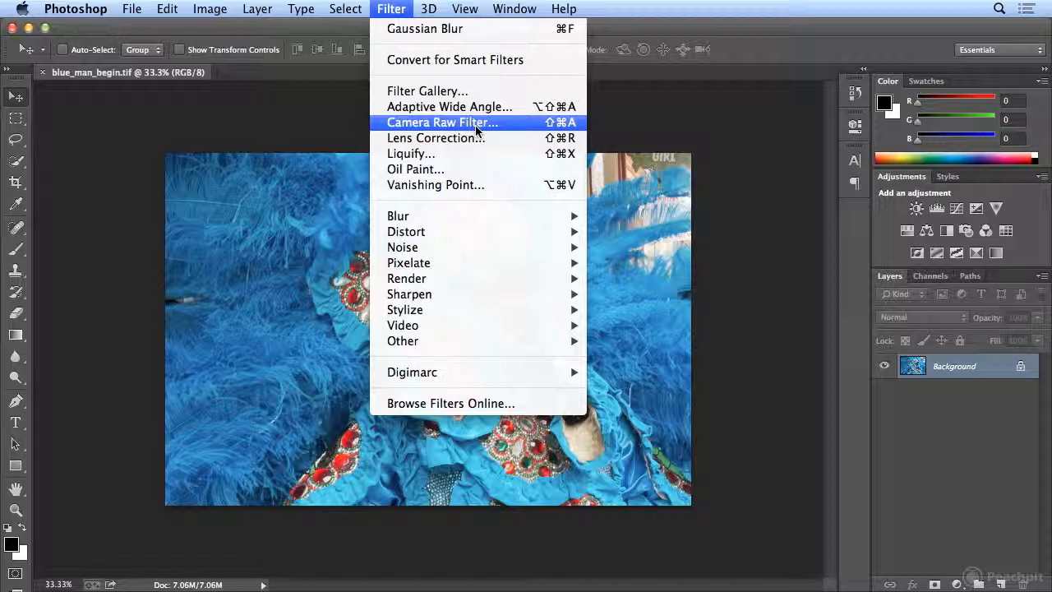
left_click(470, 63)
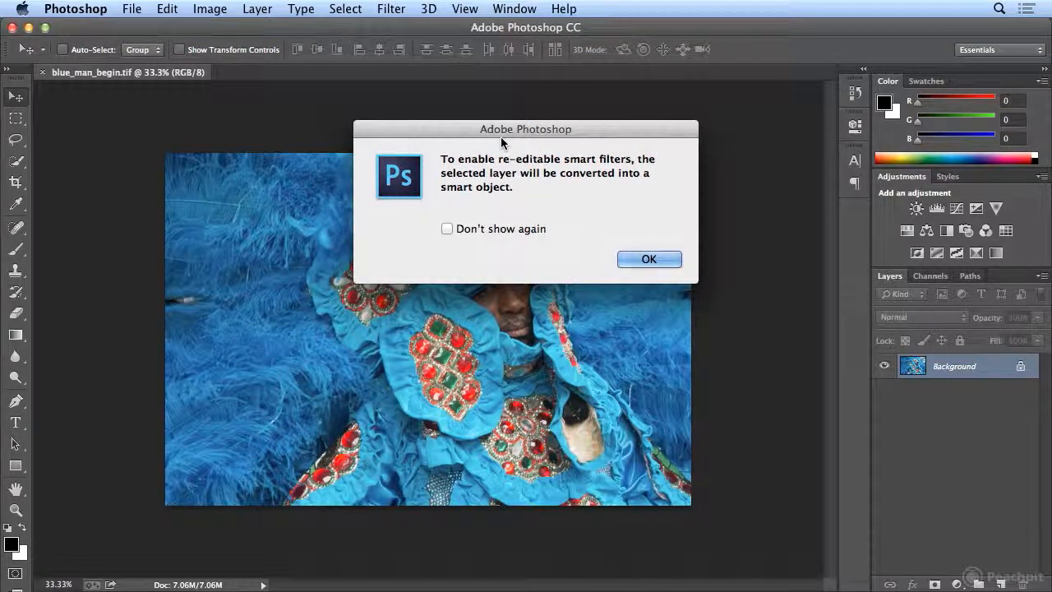
left_click(660, 260)
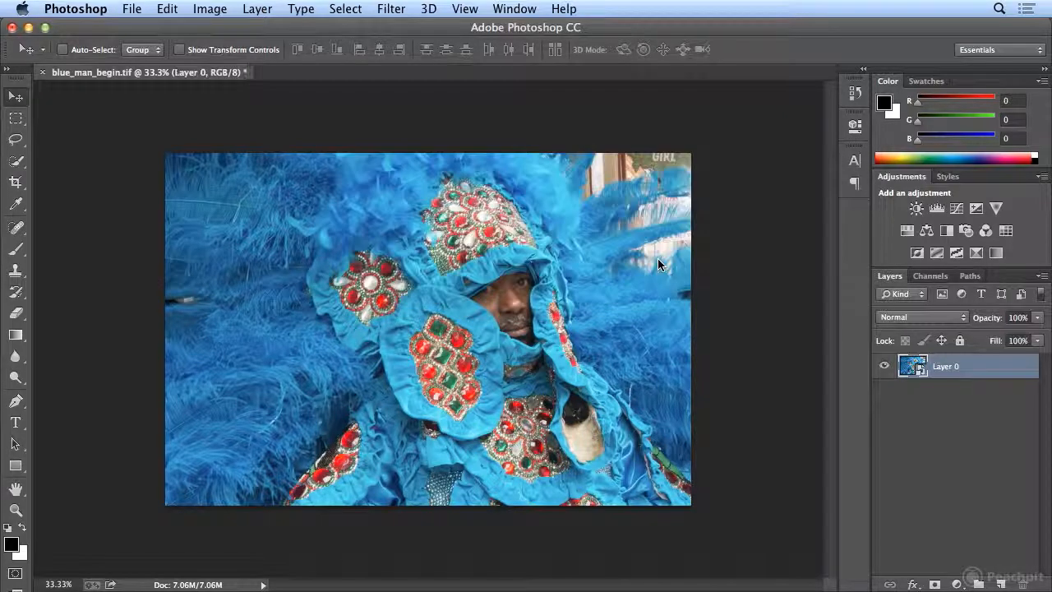
double_click(941, 367)
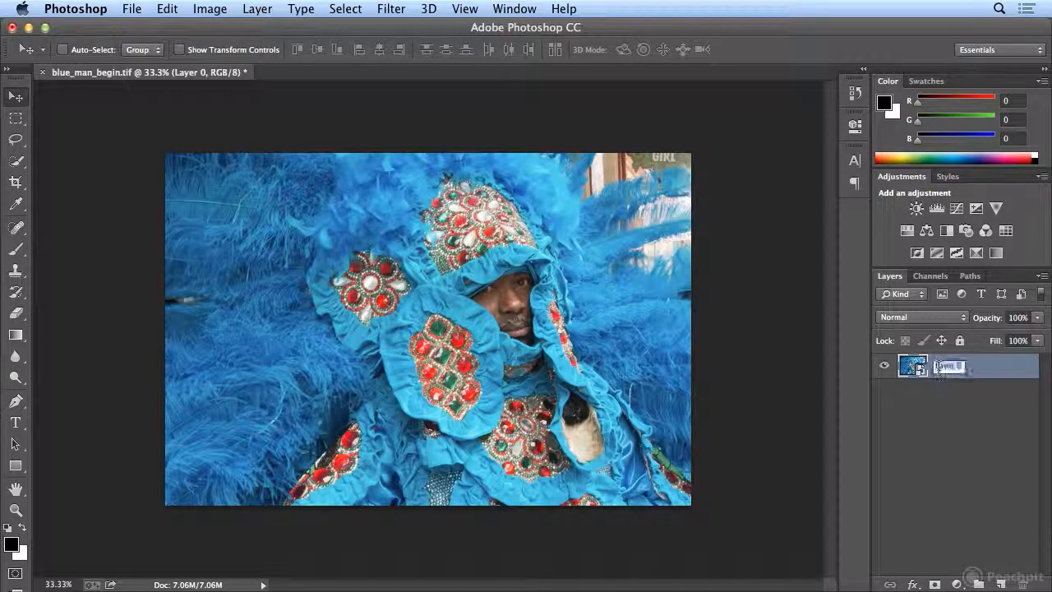
type("blue man")
key("Return")
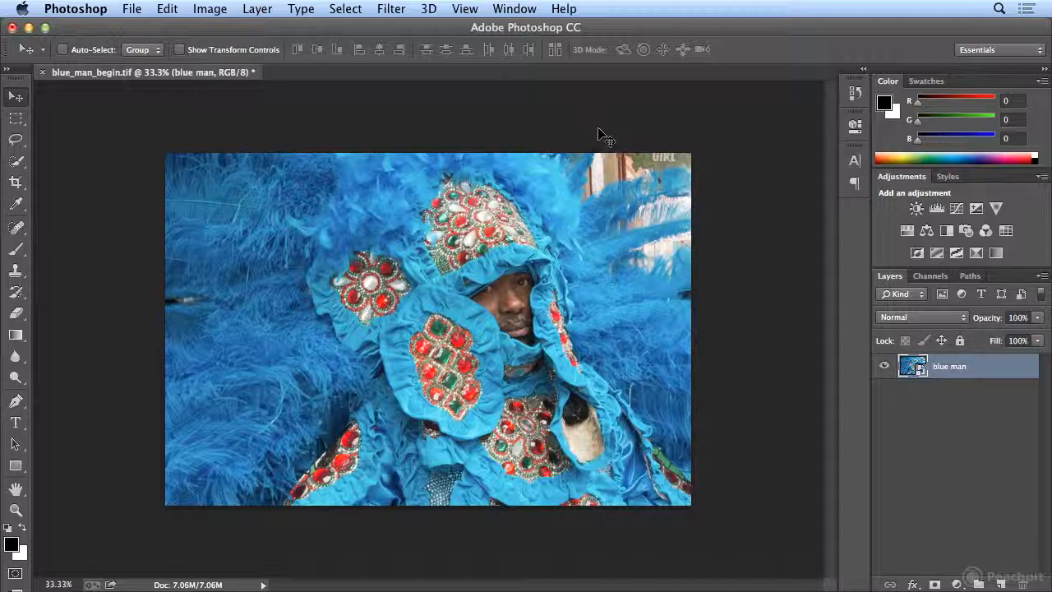
Apply the Camera Raw Filter to the blue man layer, with Exposure at +0.40 and Blacks at -29
left_click(398, 7)
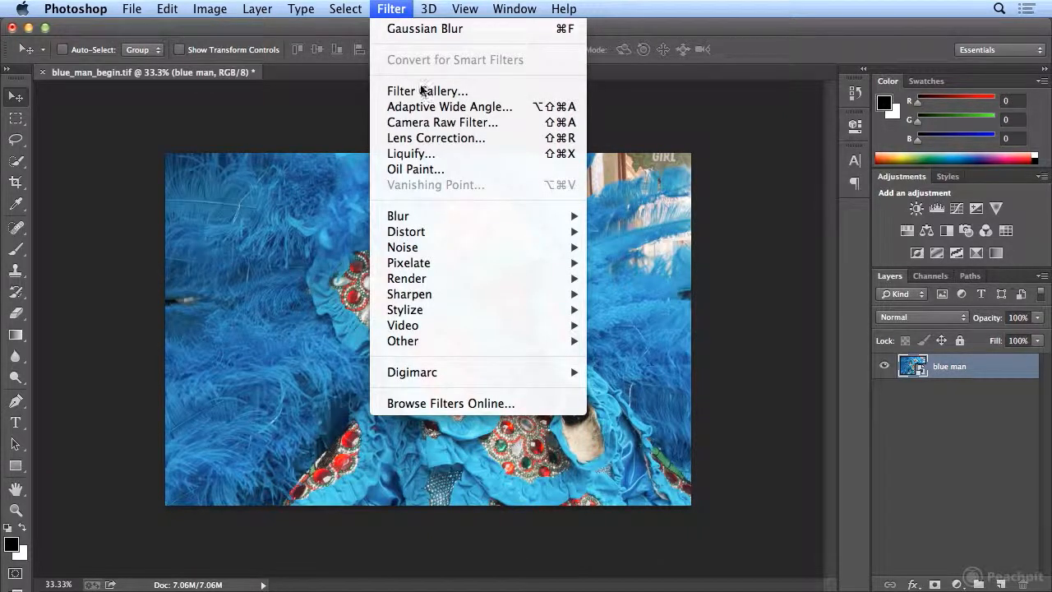
left_click(422, 124)
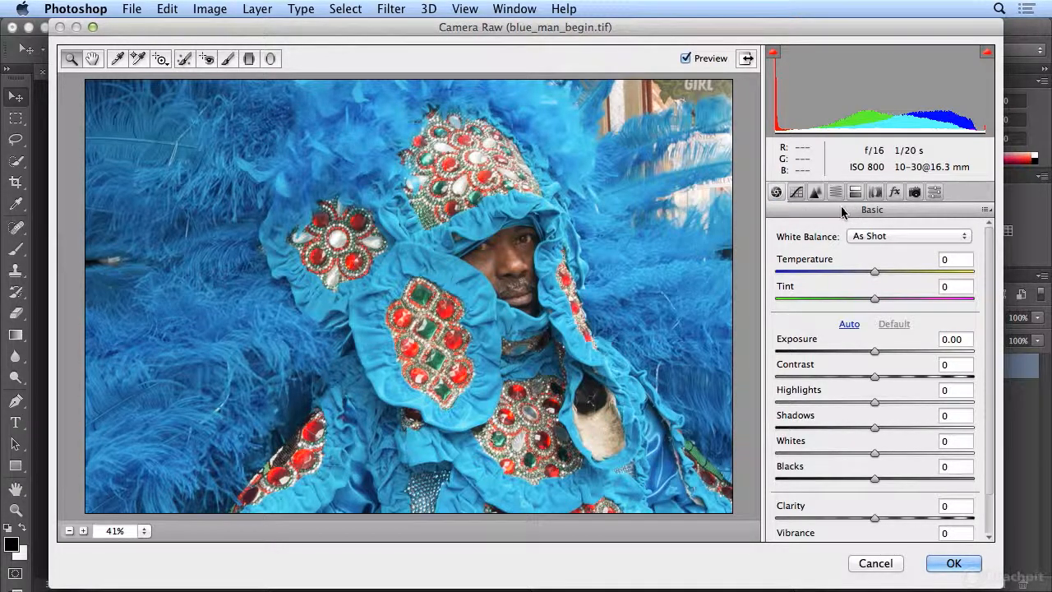
left_click_drag(876, 354, 885, 357)
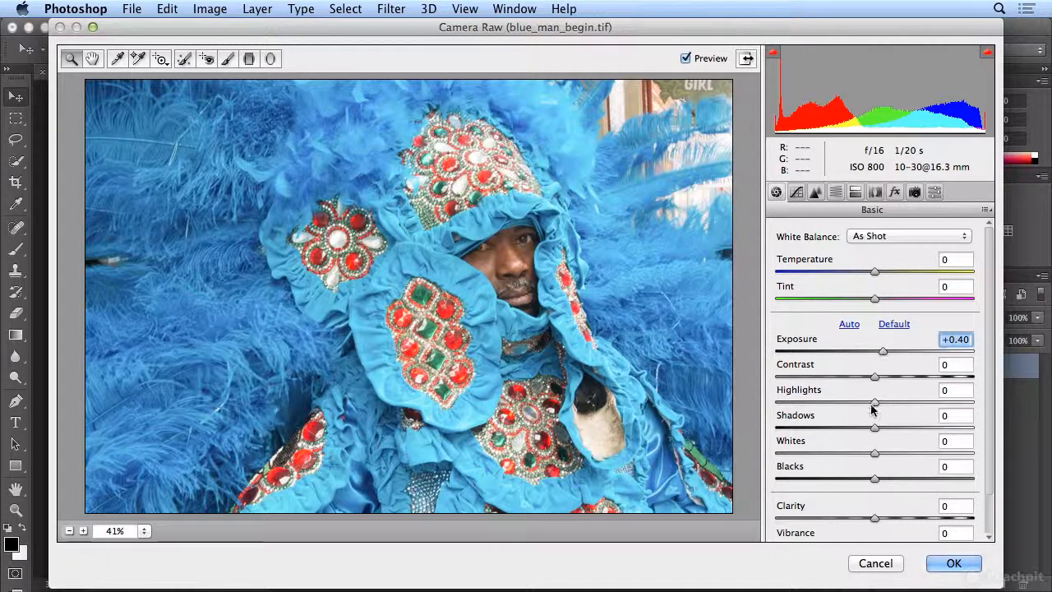
left_click_drag(875, 484, 846, 479)
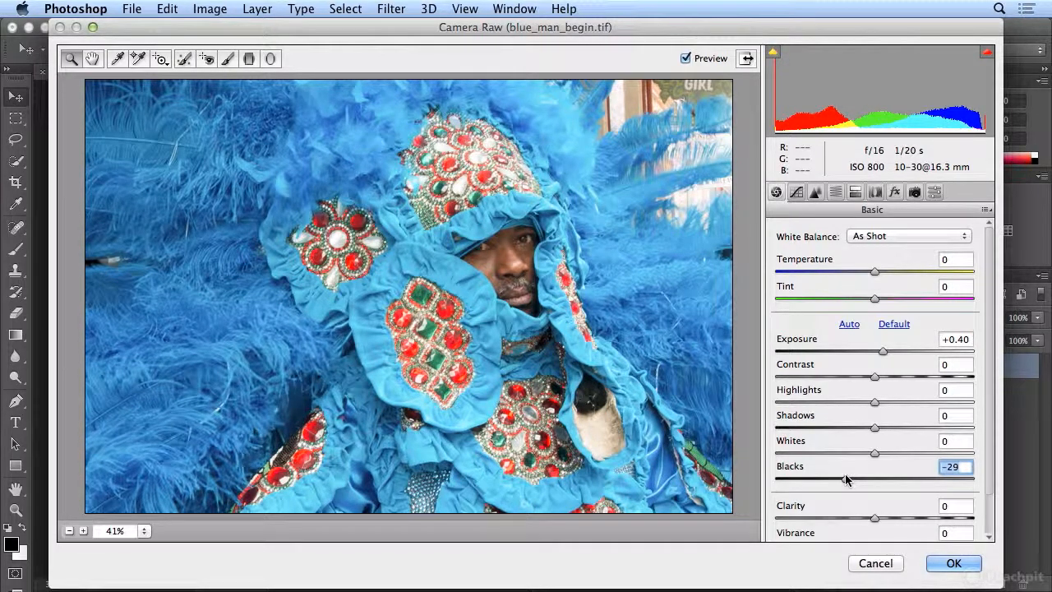
Compare the photo with and without the Exposure and Blacks adjustments
left_click(693, 60)
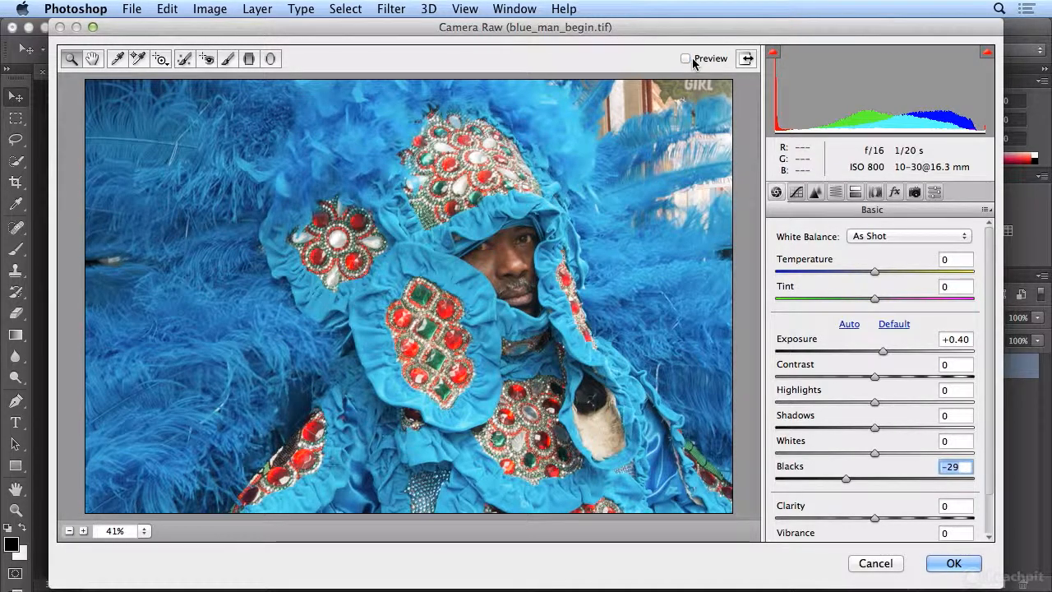
left_click(686, 59)
left_click(693, 59)
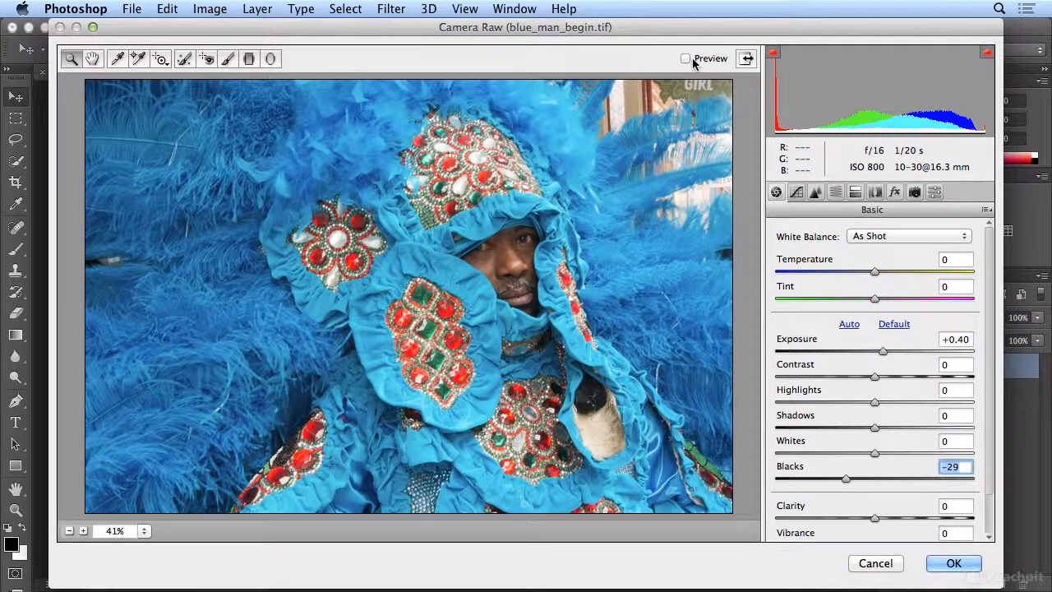
left_click(693, 59)
left_click(694, 59)
left_click(693, 59)
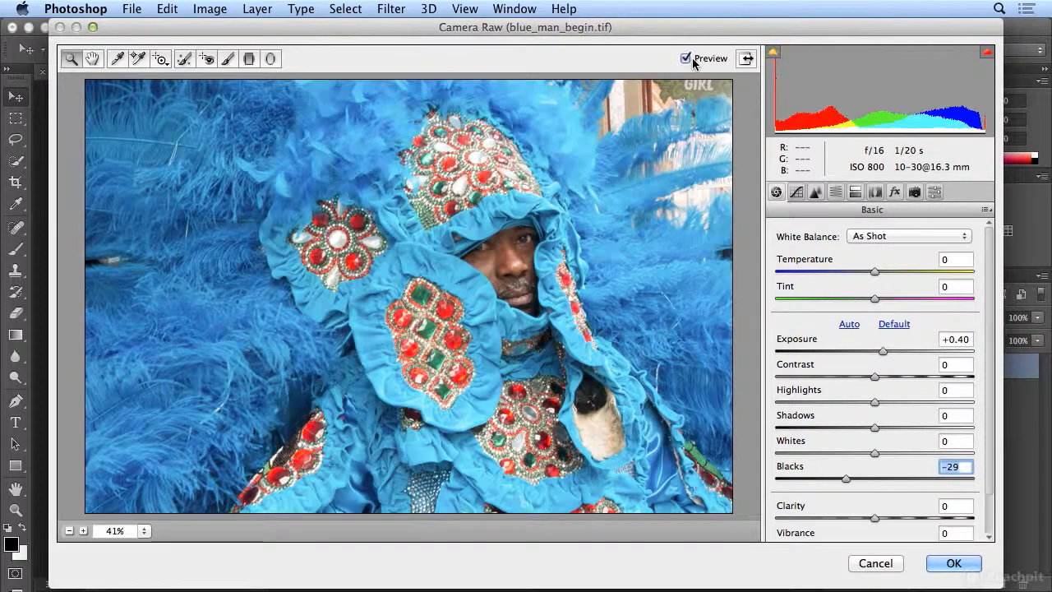
left_click(693, 59)
left_click(687, 59)
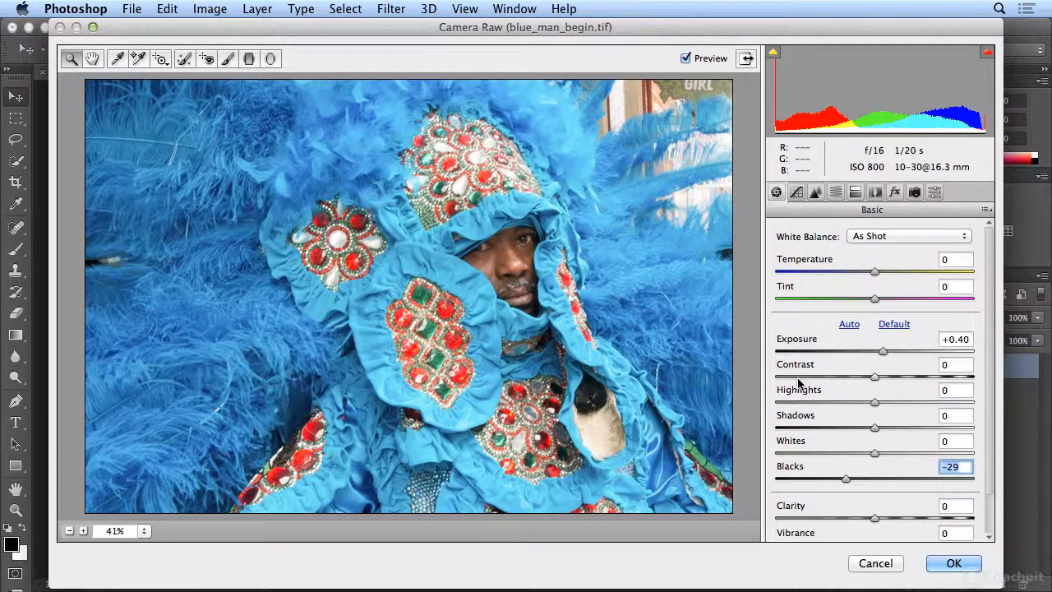
Set Contrast to +20 and compare the photo with and without the adjustments
left_click_drag(875, 377, 896, 380)
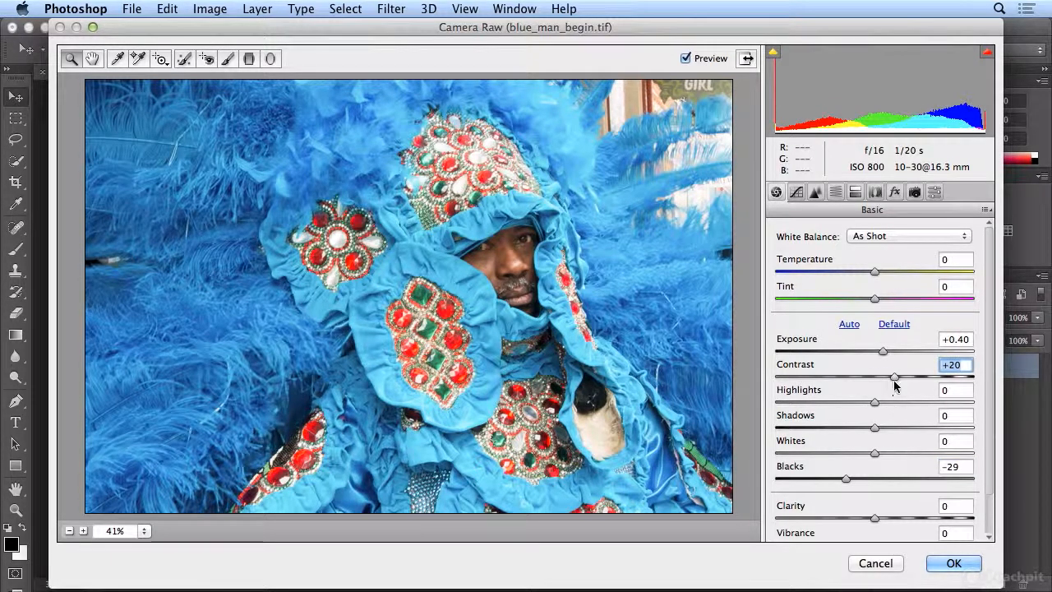
left_click(696, 59)
left_click(697, 60)
left_click(696, 59)
left_click(697, 59)
left_click(697, 59)
left_click(696, 59)
Try Shadows at -79, settle on Shadows +33, and set Blacks to -48
left_click_drag(875, 428, 794, 440)
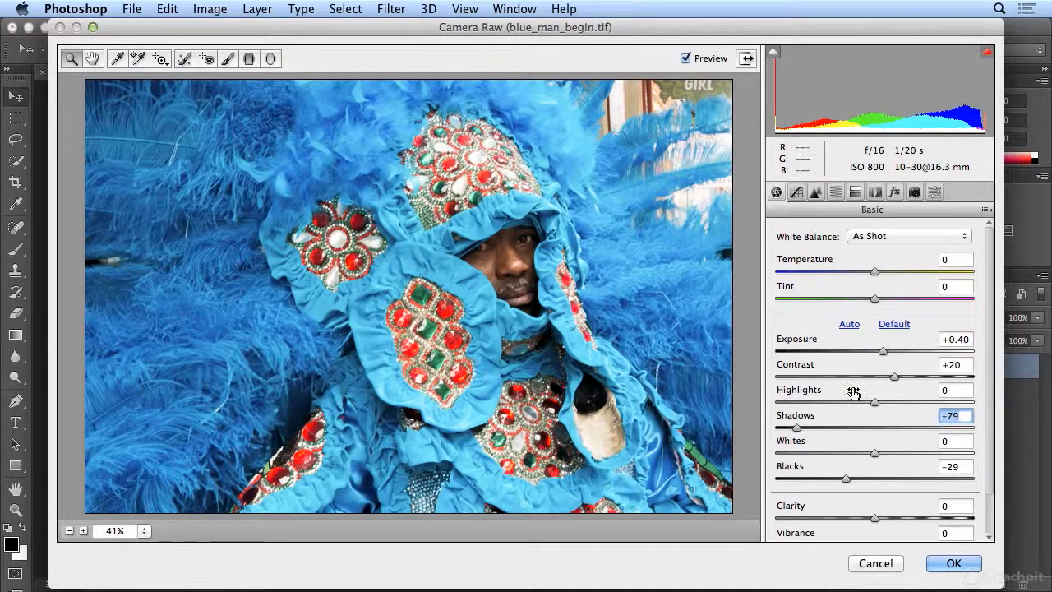
left_click_drag(795, 429, 908, 426)
left_click_drag(838, 480, 826, 479)
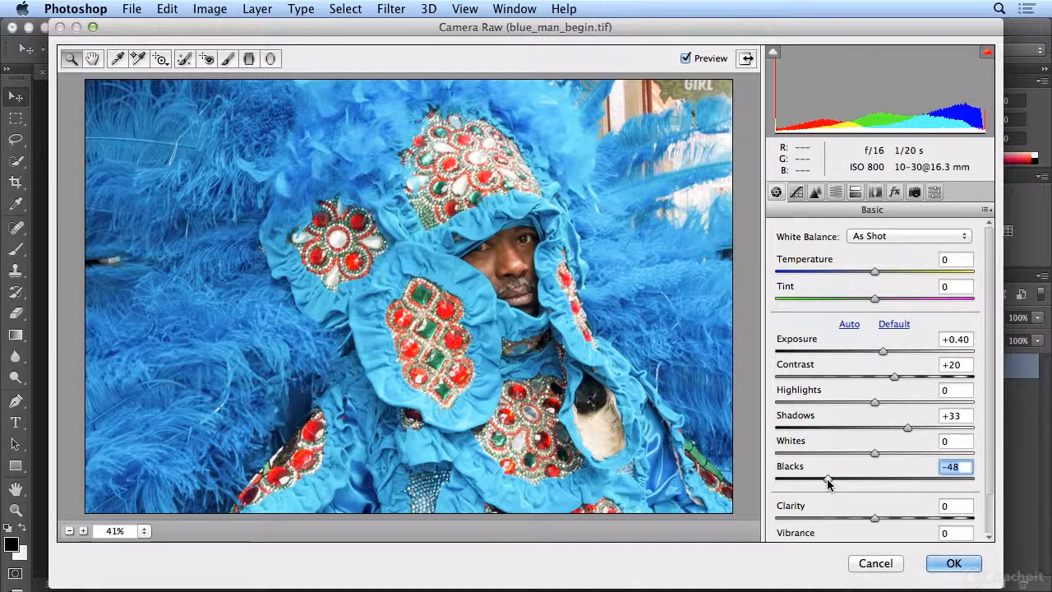
Examine the adjusted photo against the original by repeatedly switching the Camera Raw preview off and on
left_click(694, 59)
left_click(693, 59)
left_click(693, 60)
left_click(693, 59)
left_click(693, 59)
left_click(693, 59)
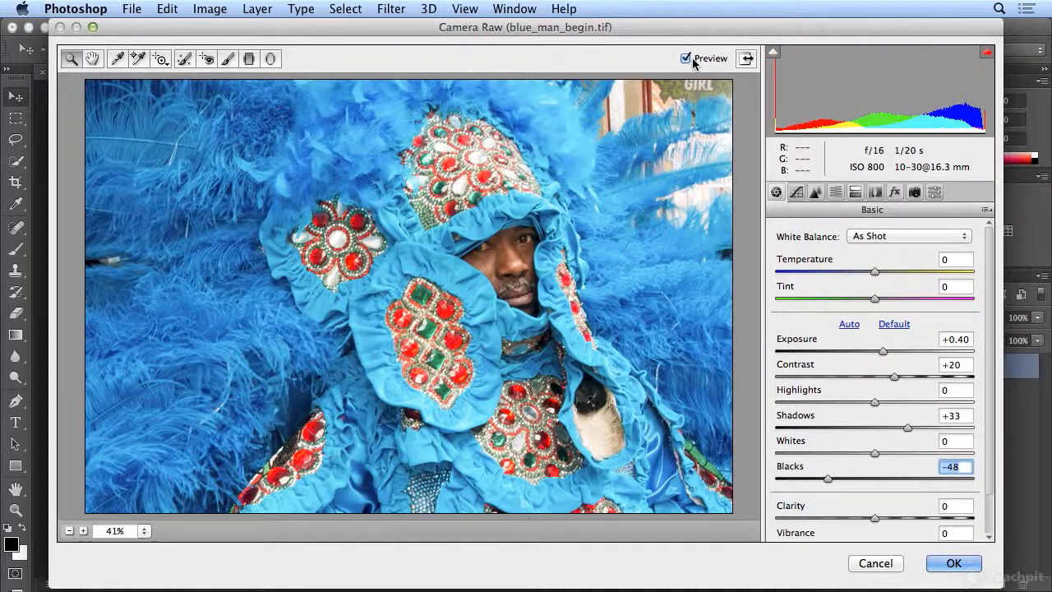
left_click(693, 59)
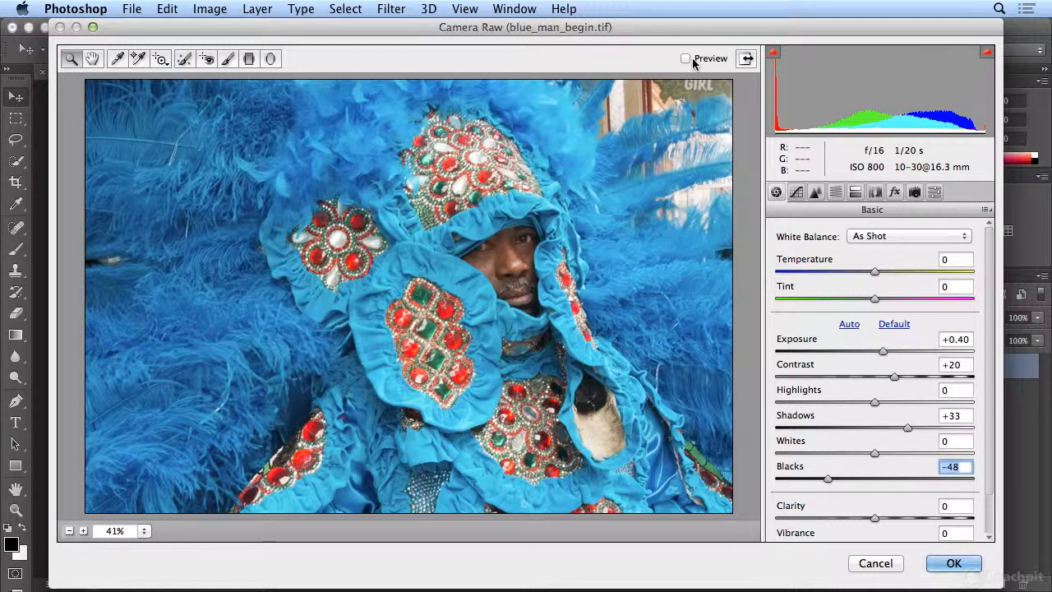
left_click(686, 58)
left_click(687, 59)
left_click(686, 58)
left_click(693, 60)
left_click(686, 59)
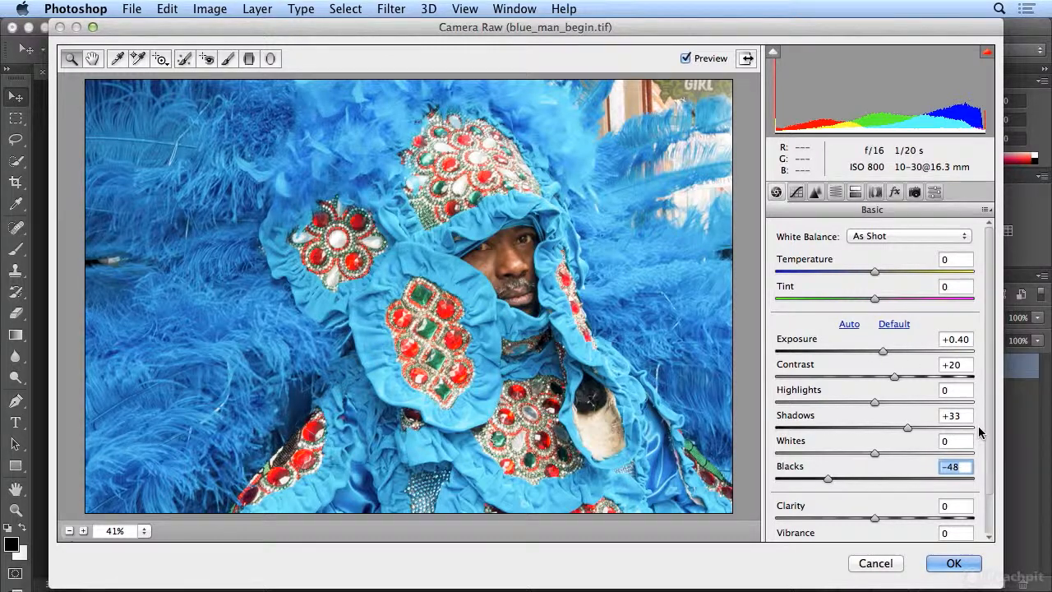
Set Highlights to -52 and Whites to +20 while checking the beaded headdress up close
left_click_drag(876, 403, 933, 413)
left_click_drag(870, 411, 831, 409)
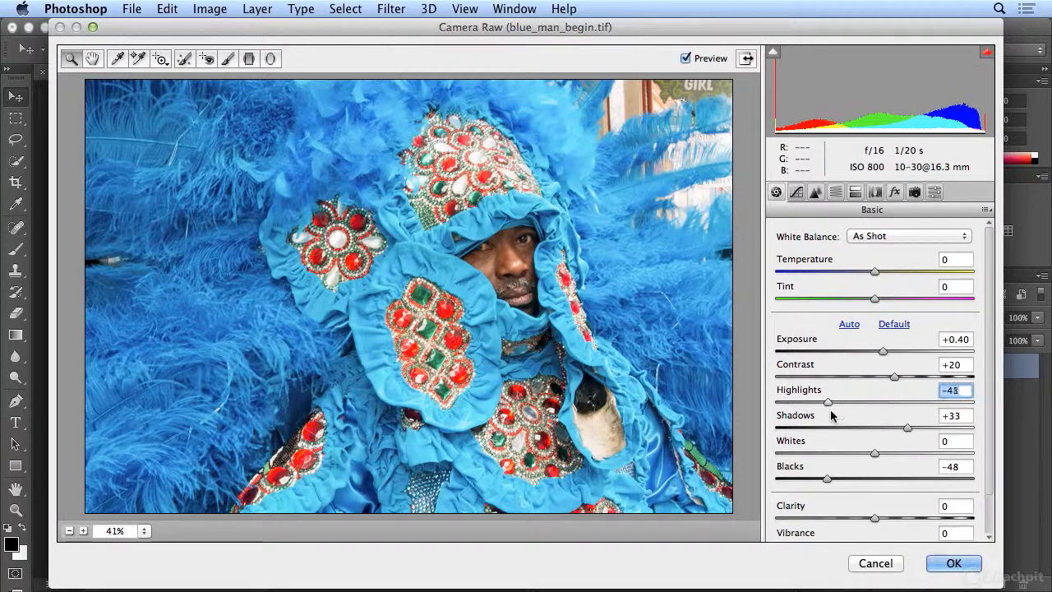
left_click(442, 146)
left_click(473, 191)
mouse_move(827, 402)
left_mouse_down()
mouse_move(794, 408)
mouse_move(1003, 407)
mouse_move(867, 419)
mouse_move(952, 423)
mouse_move(826, 420)
left_mouse_up()
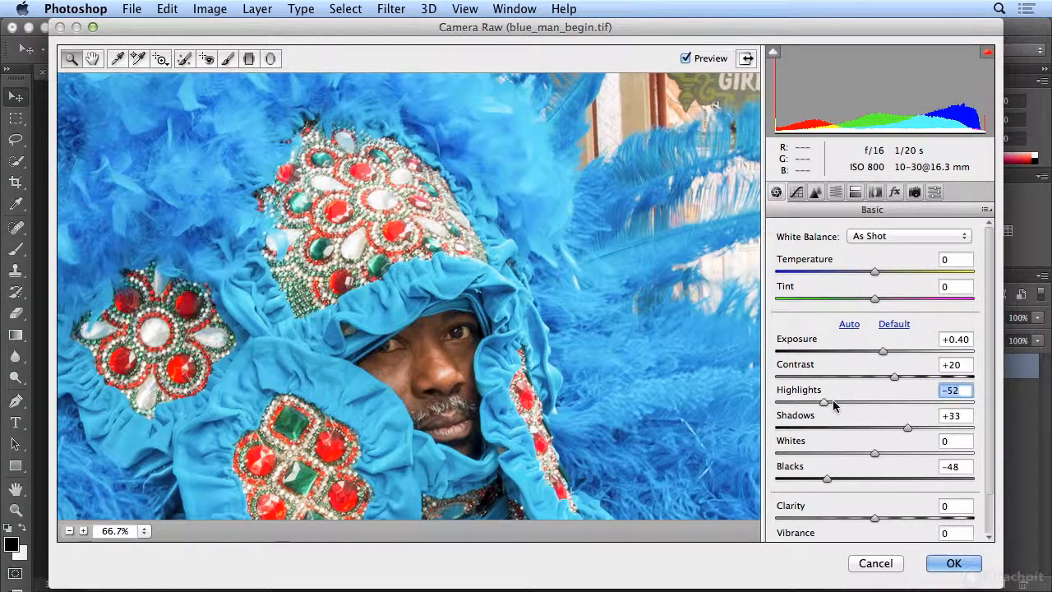
mouse_move(875, 452)
left_mouse_down()
mouse_move(959, 460)
mouse_move(893, 462)
left_mouse_up()
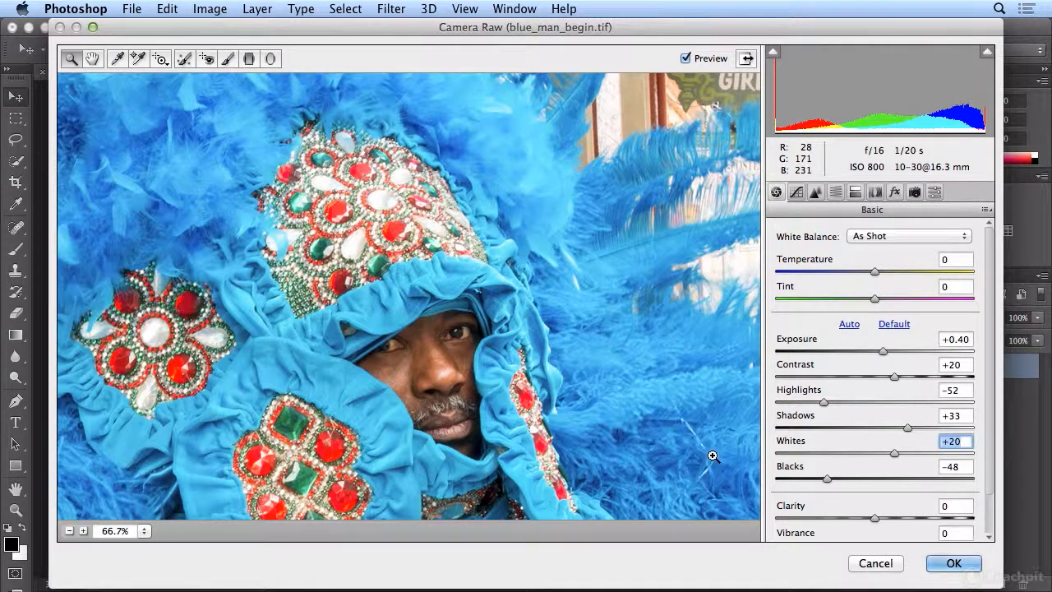
Try Clarity at +12, and lower it to -100 to soften the photo
left_click_drag(991, 464, 995, 520)
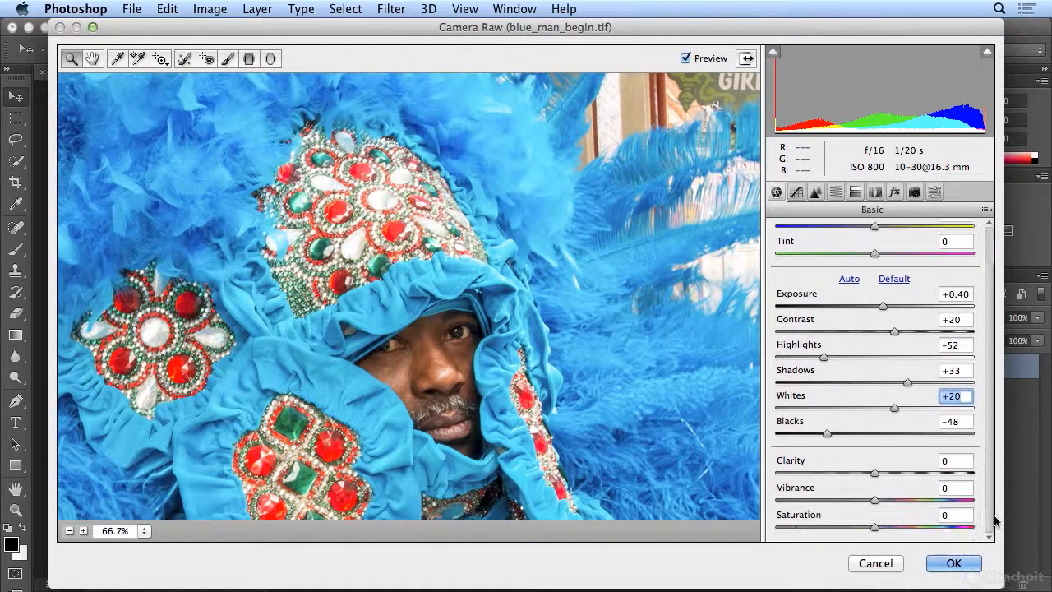
key("super+minus")
key("super+minus")
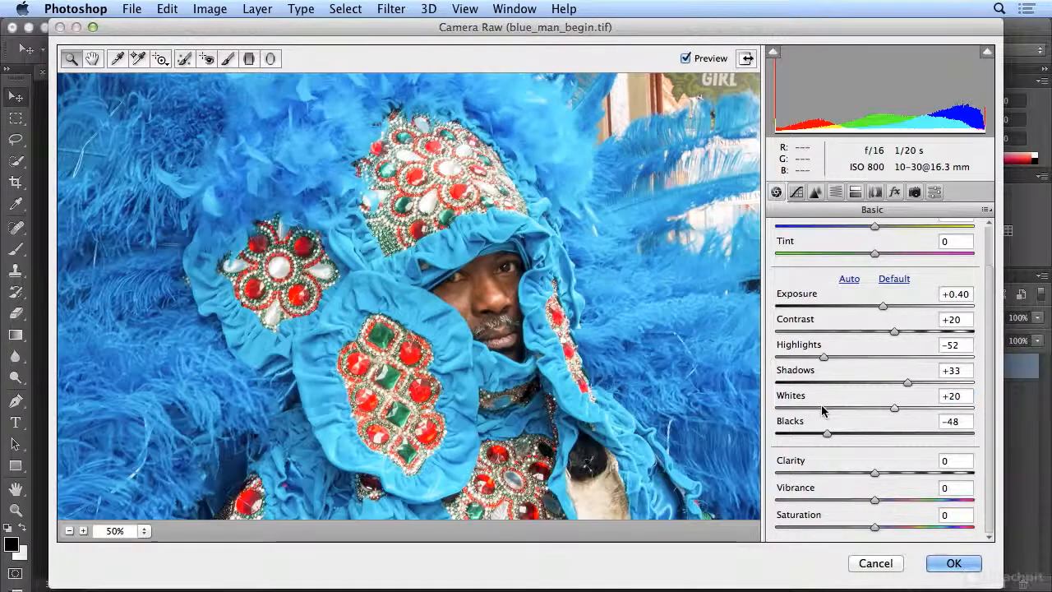
left_click(84, 532)
left_click(70, 532)
left_click(69, 532)
left_click(83, 532)
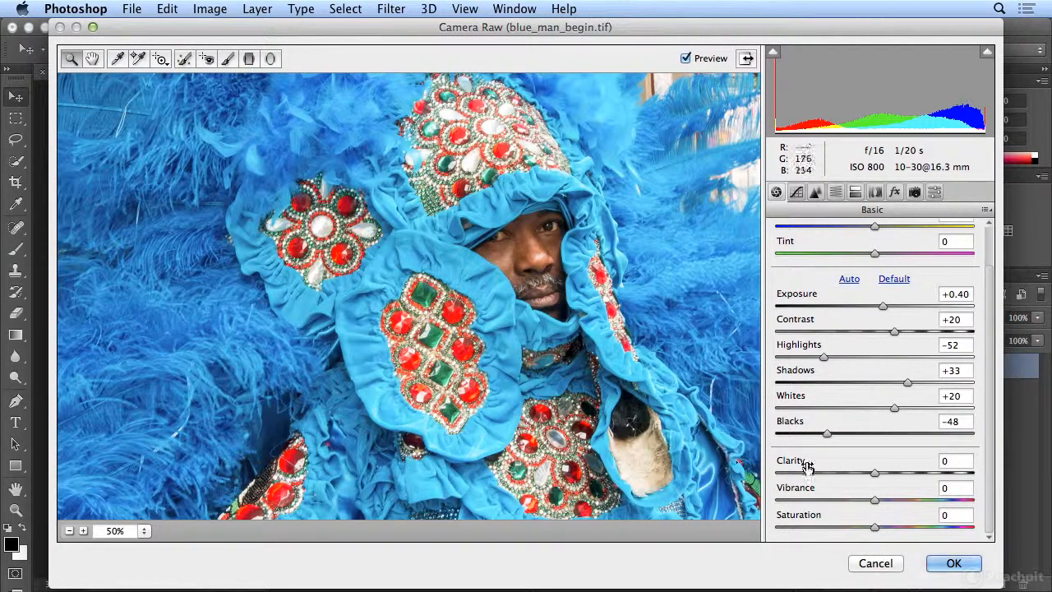
mouse_move(876, 475)
left_mouse_down()
mouse_move(924, 474)
mouse_move(835, 481)
mouse_move(889, 480)
left_mouse_up()
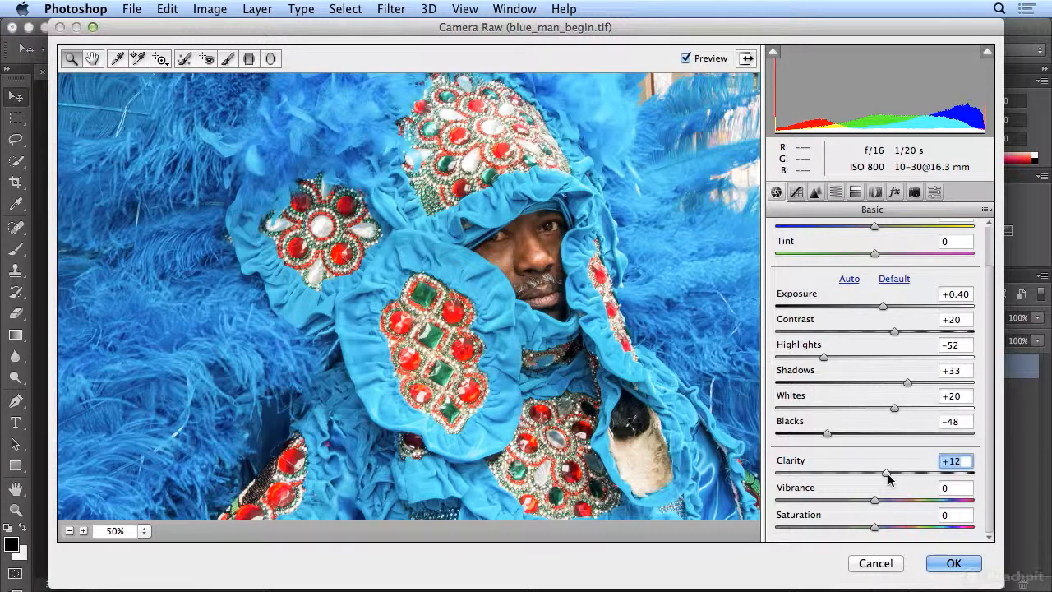
left_click_drag(889, 480, 769, 487)
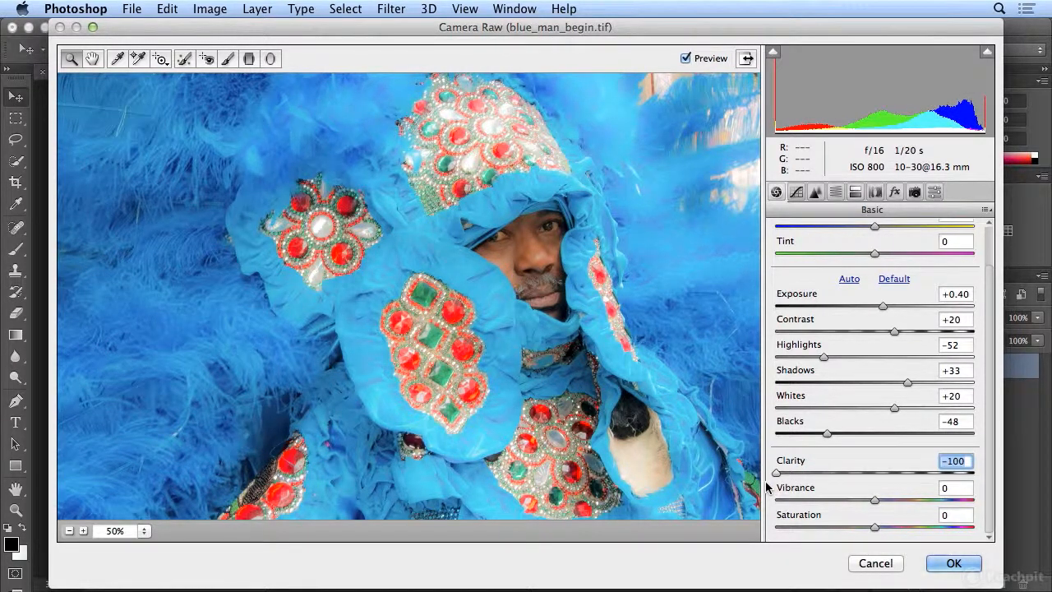
Set Clarity to +18 and Shadows to +48, and compare the adjusted photo with the original
left_click_drag(768, 488, 894, 480)
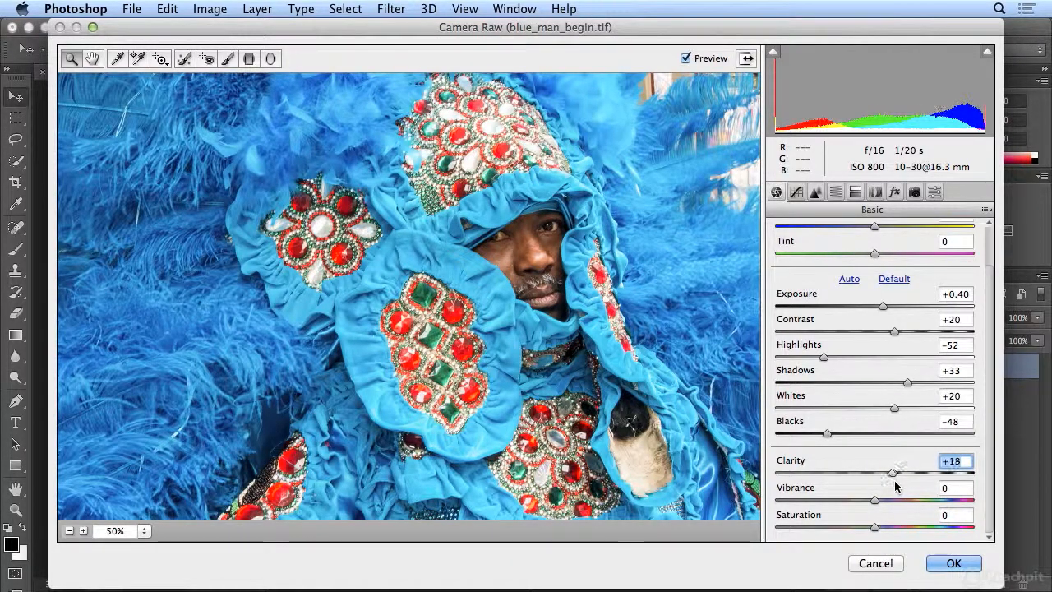
left_click_drag(909, 382, 923, 383)
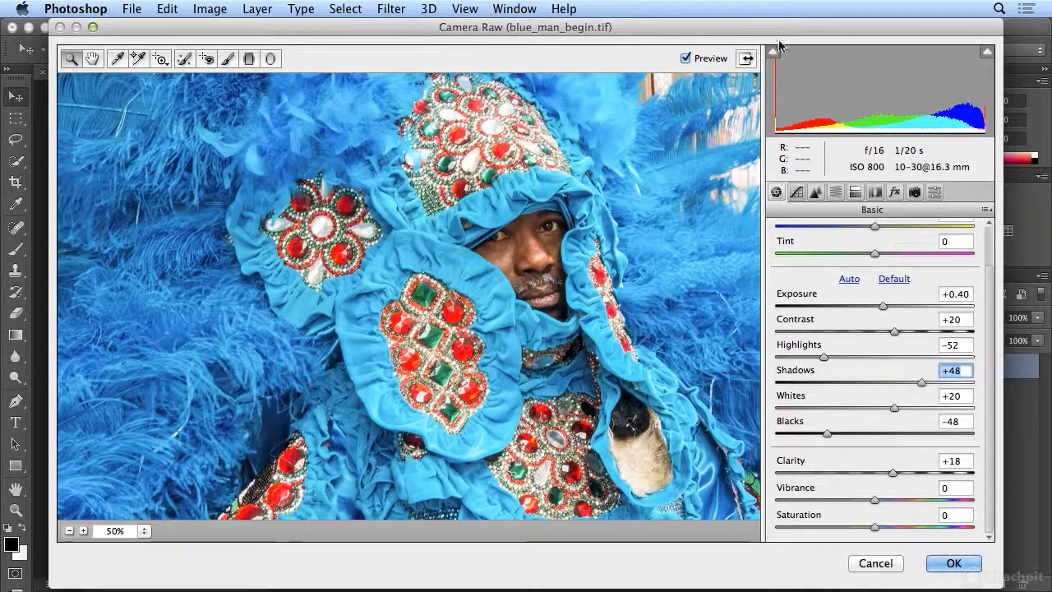
left_click(687, 58)
left_click(686, 58)
left_click(687, 58)
left_click(687, 58)
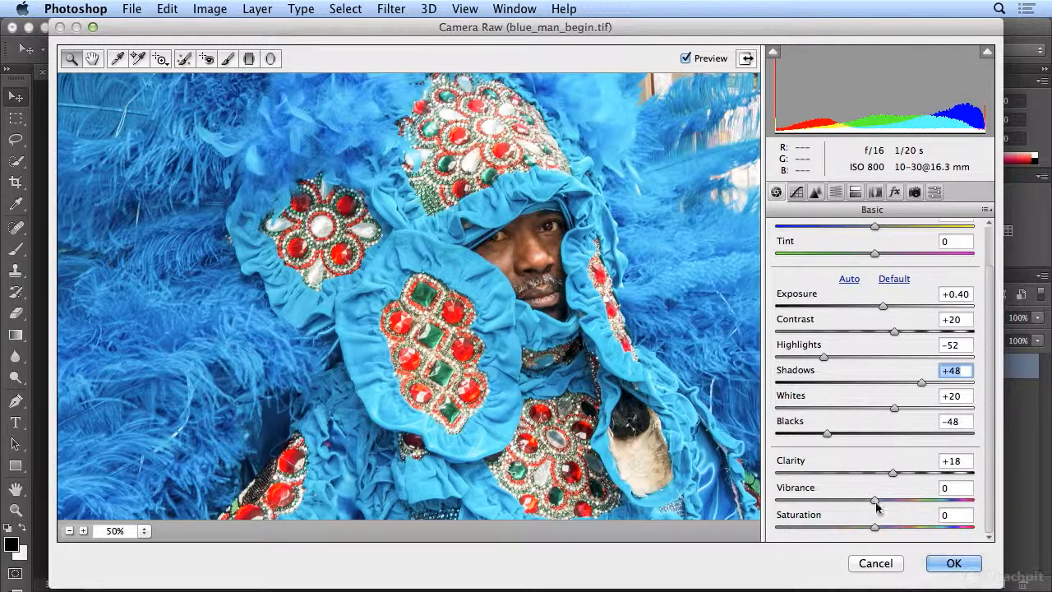
Try Vibrance at +52, settle on +37, and compare the full photo with and without the adjustments
left_click_drag(876, 503, 924, 500)
key("super+minus")
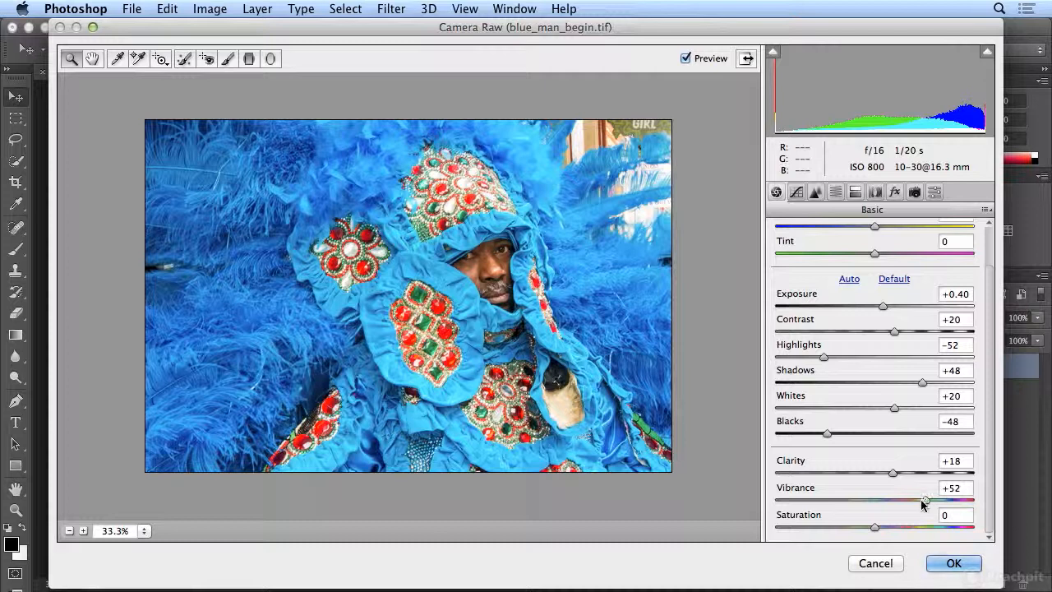
left_click_drag(925, 501, 909, 506)
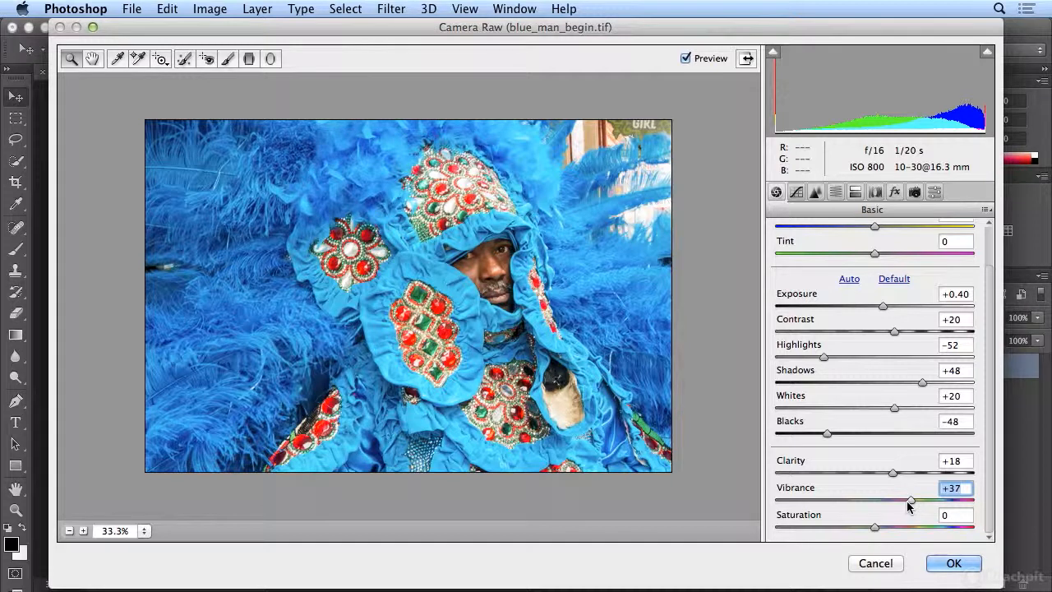
left_click(703, 59)
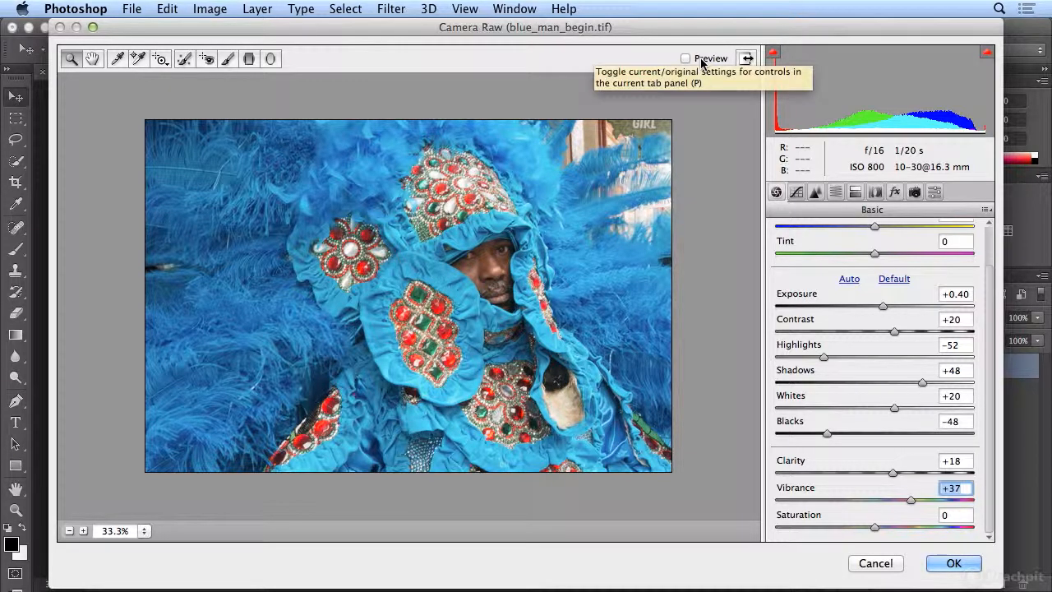
left_click(703, 63)
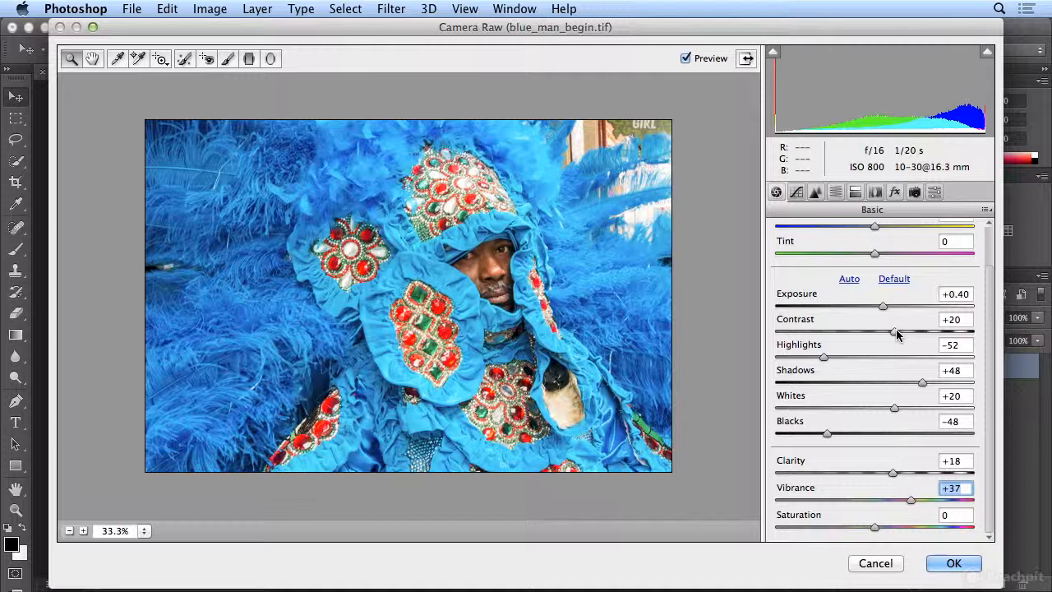
Set Contrast to +13 and Clarity to +25, and apply the Camera Raw Filter to the blue man layer
left_click_drag(898, 334, 894, 334)
mouse_move(893, 474)
left_mouse_down()
mouse_move(872, 475)
mouse_move(1049, 481)
mouse_move(887, 486)
mouse_move(907, 489)
mouse_move(899, 489)
left_mouse_up()
left_click(945, 562)
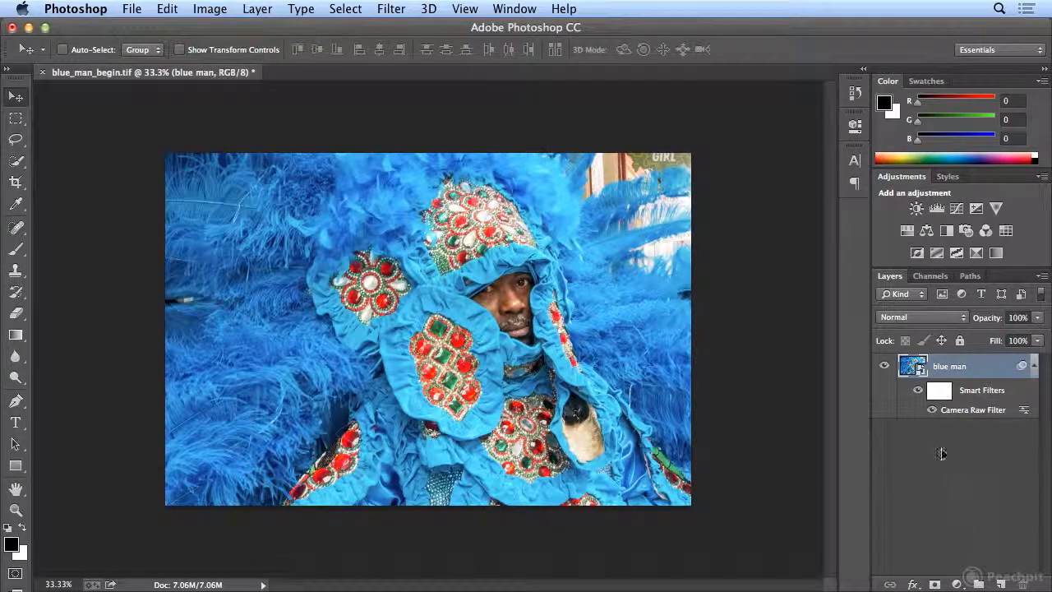
Compare the photo with and without the Camera Raw smart filter by switching its visibility off and on
left_click(935, 412)
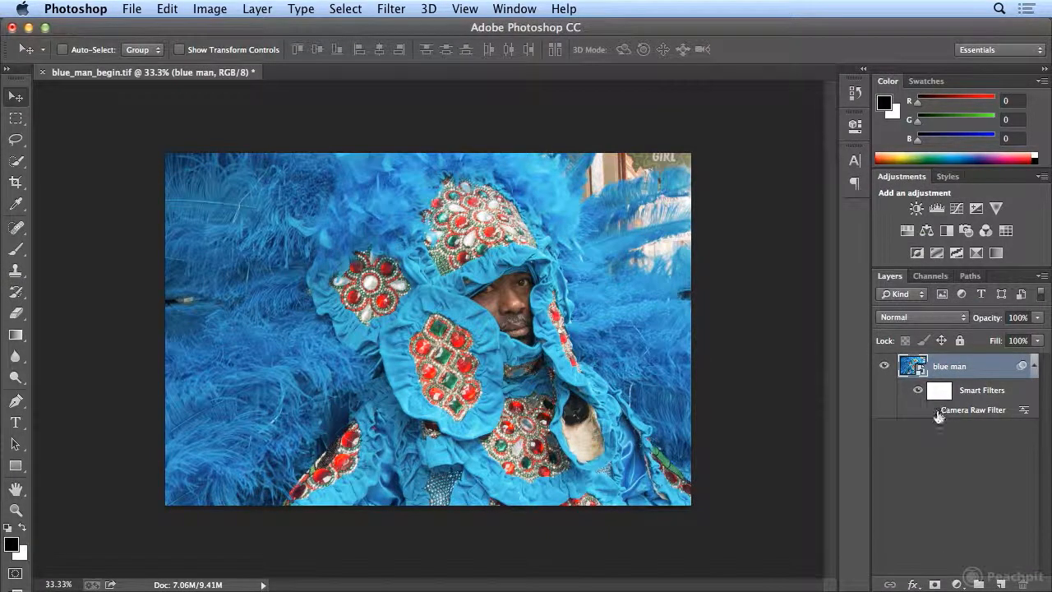
left_click(932, 410)
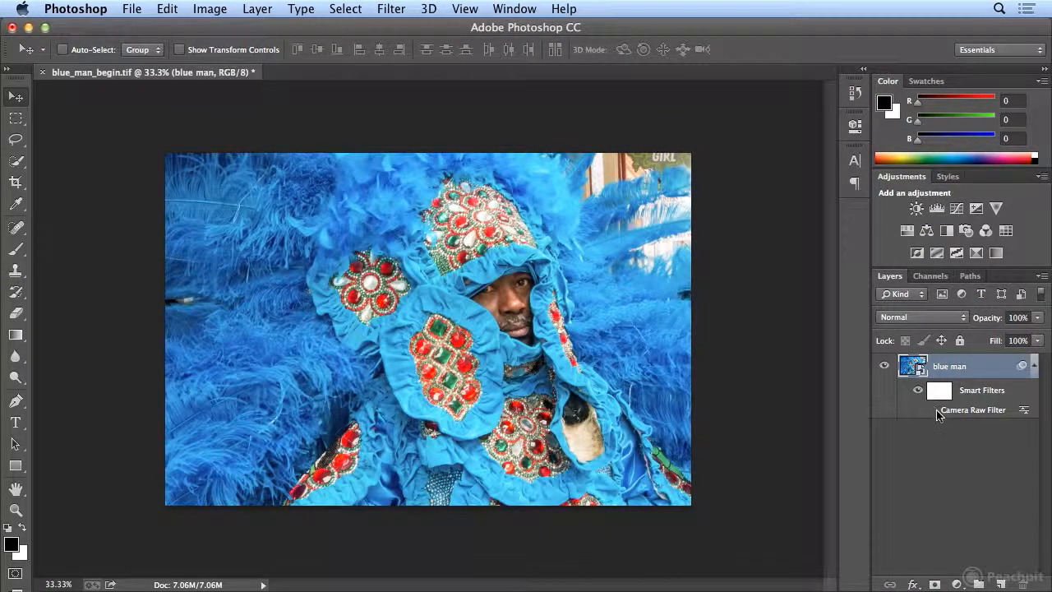
left_click(934, 410)
Reopen the Camera Raw smart filter's settings, set Clarity to +10, lower Whites slightly, and apply the changes
double_click(956, 411)
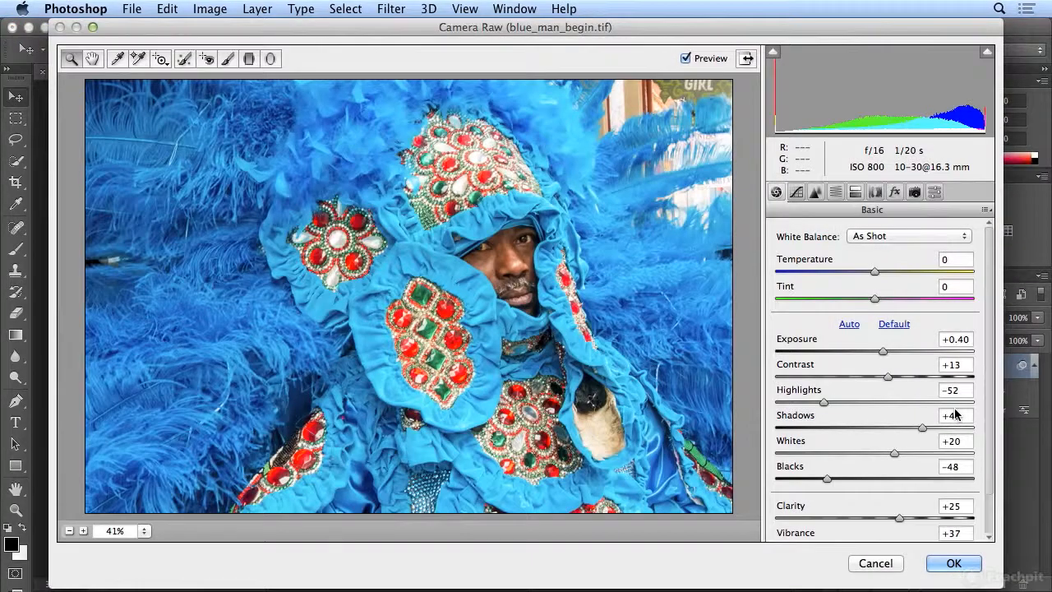
left_click_drag(900, 519, 885, 521)
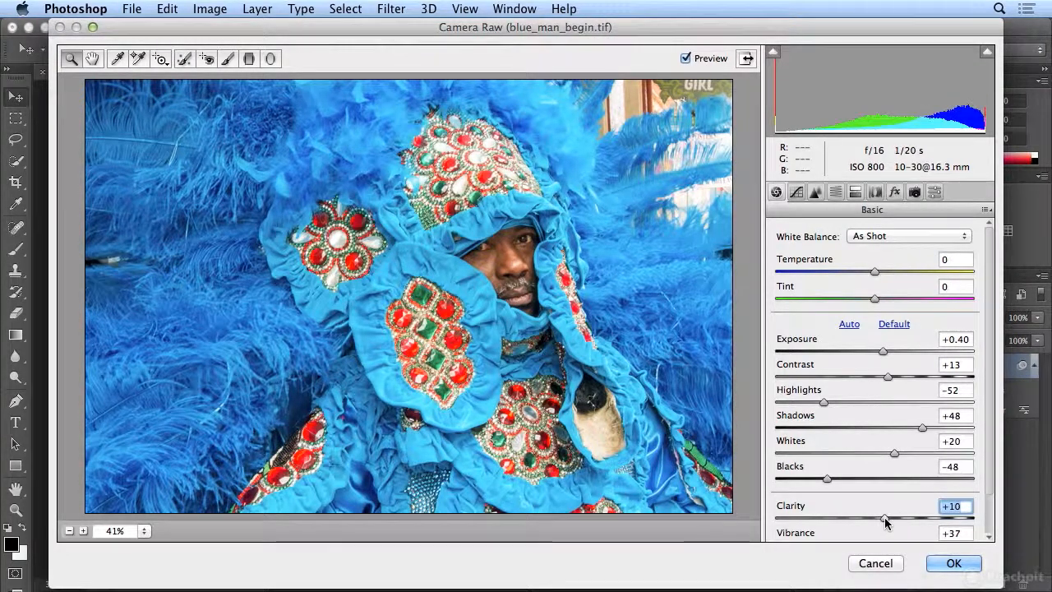
left_click(894, 375)
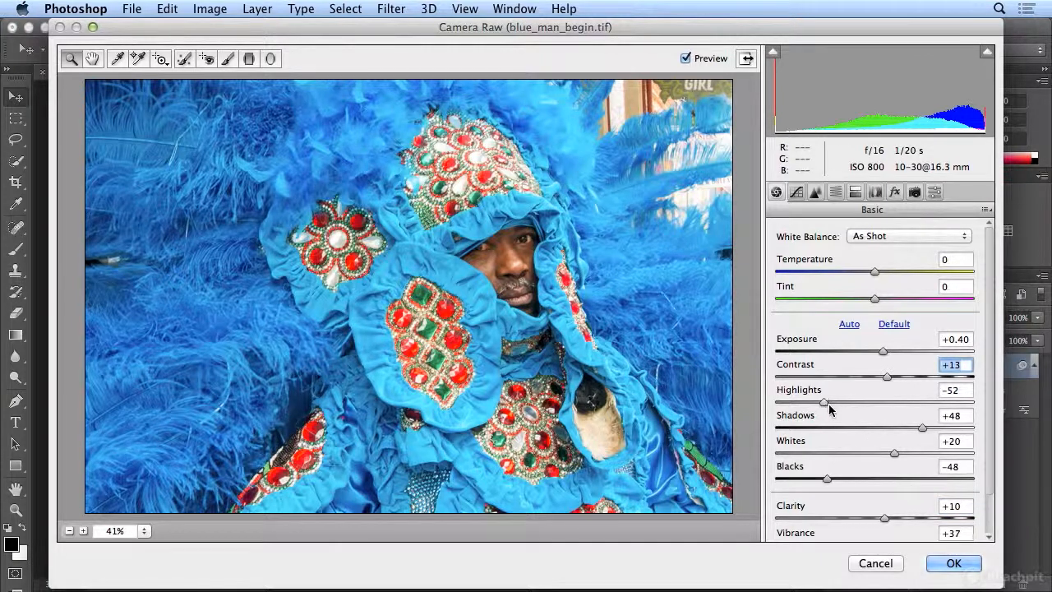
left_click_drag(896, 455, 884, 457)
left_click(953, 564)
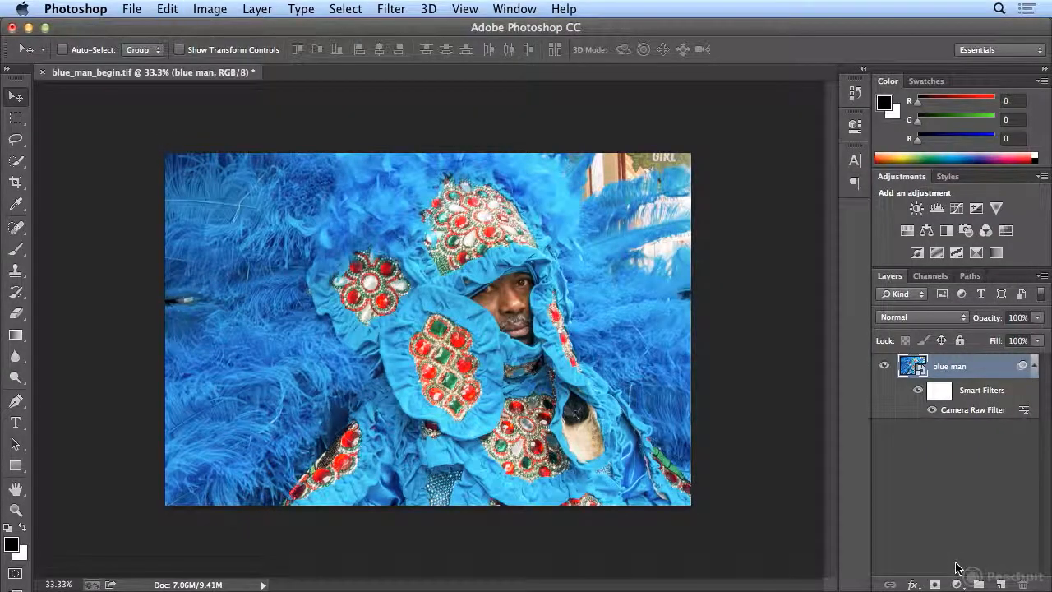
Undo and redo the last Camera Raw Filter edit to compare the two versions of the photo
key("super+z")
key("super+z")
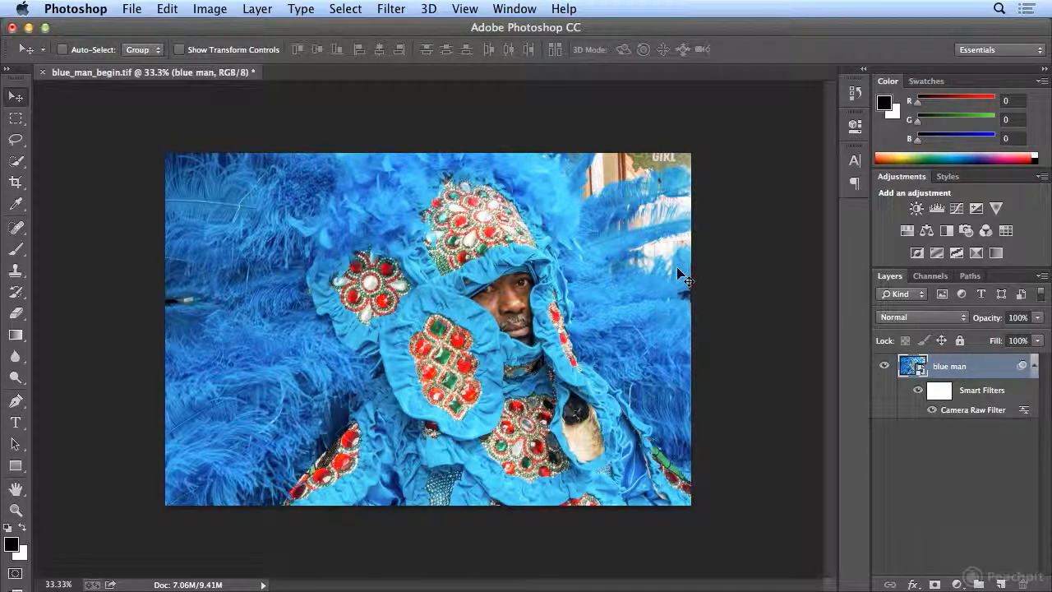
left_click(390, 7)
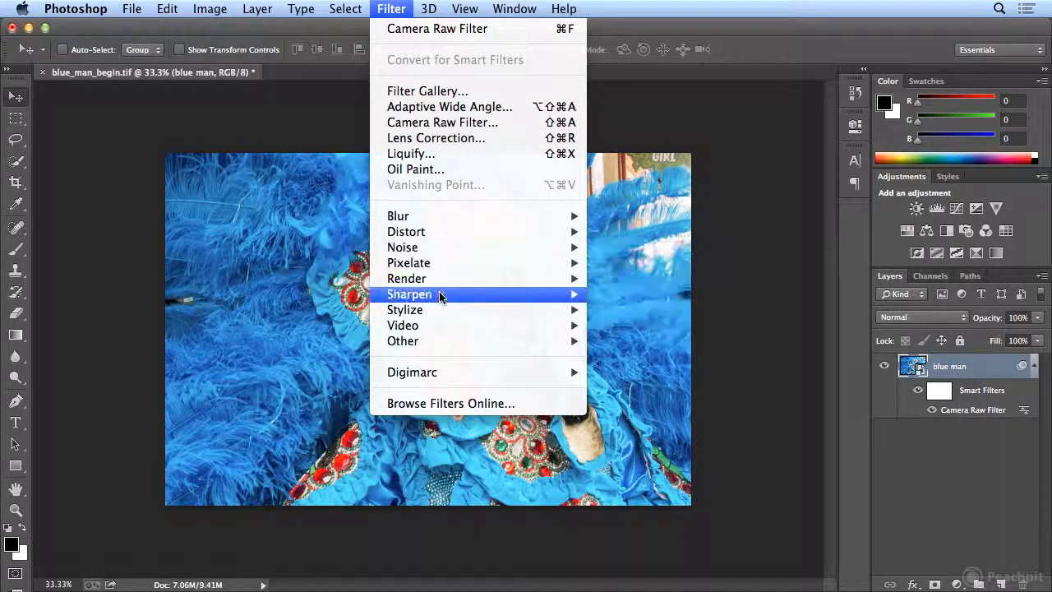
mouse_move(444, 315)
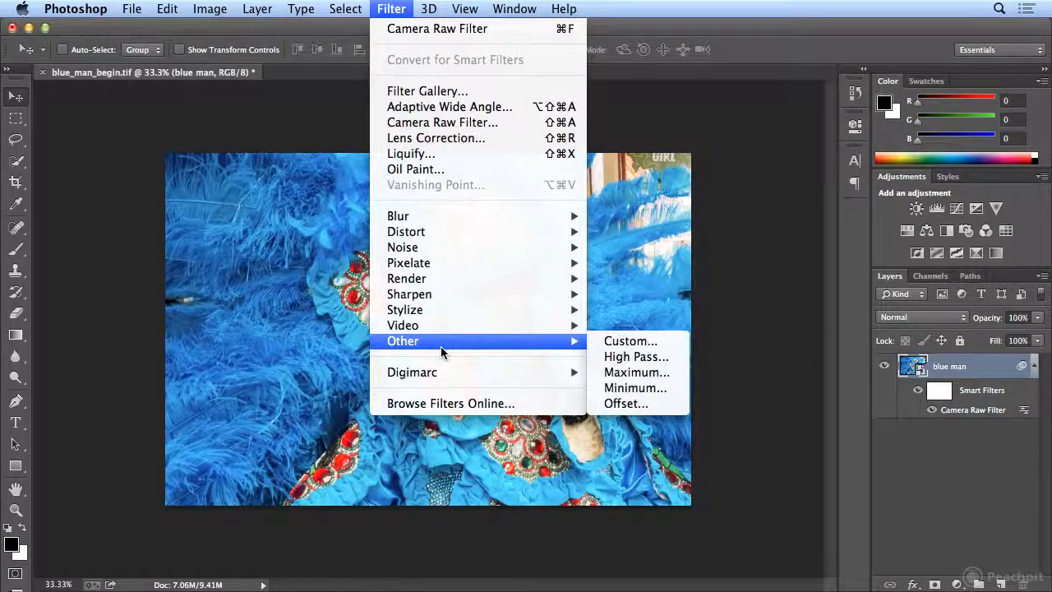